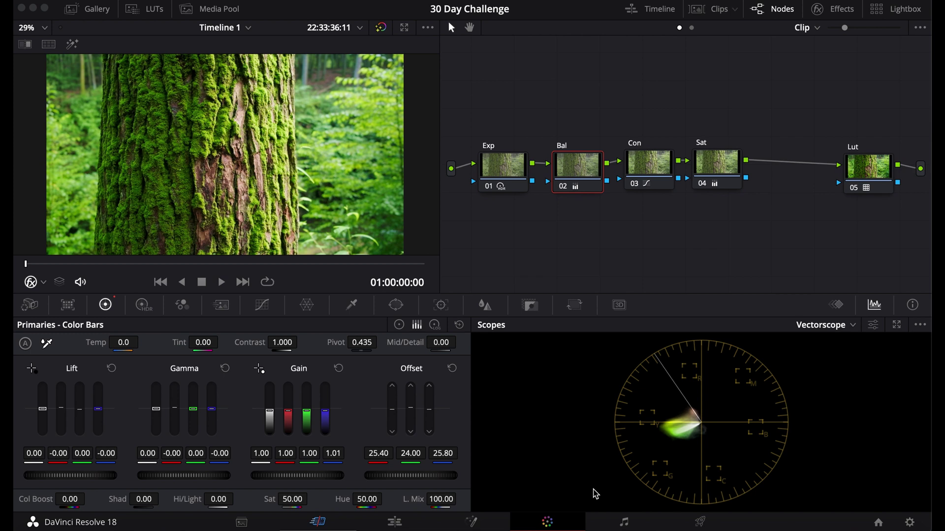
Add empty serial node 05 after the Sat node, ahead of the Lut node, with Alt+S.
key("alt+s")
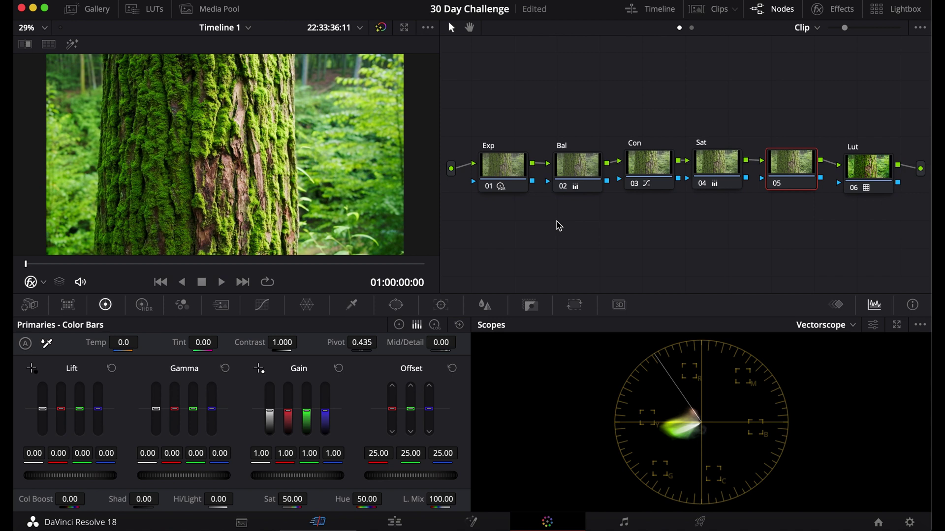
Label node 05 'Curves' and bring up its Hue vs Hue curve.
right_click(781, 161)
left_click(798, 186)
type("Curves")
key("Return")
left_click(261, 305)
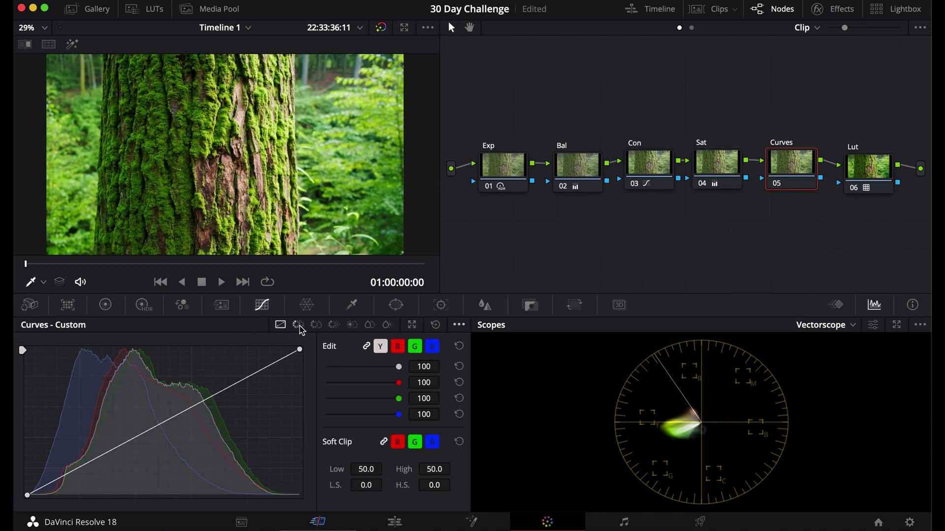
left_click(299, 326)
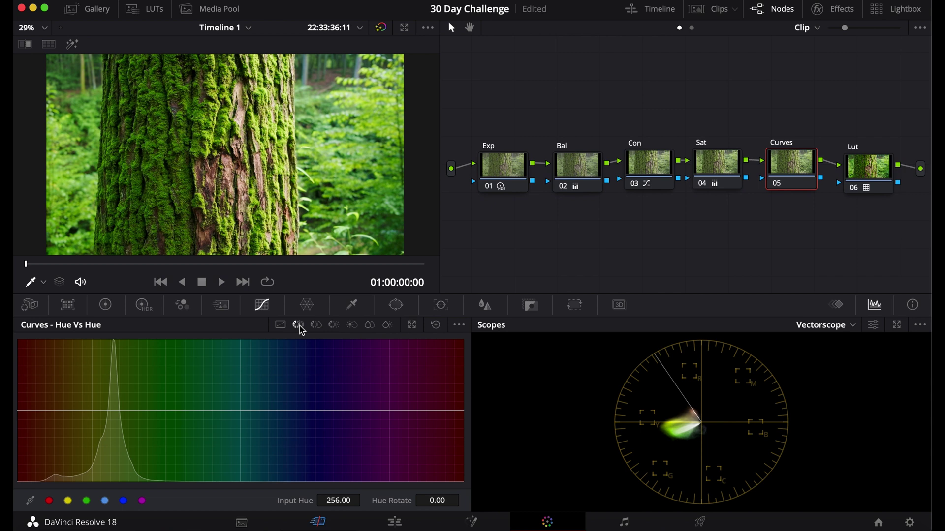
Rename node 05 to 'Hue'.
right_click(793, 165)
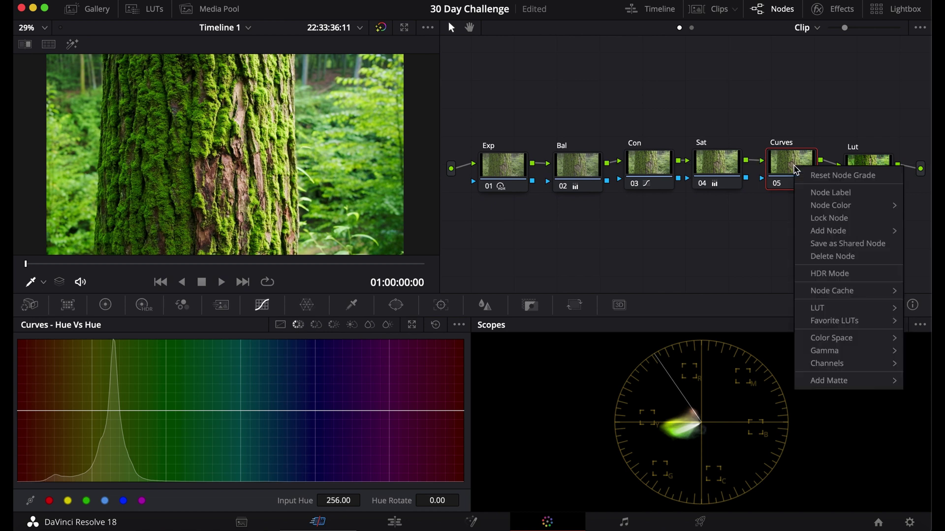
left_click(808, 193)
type("Hue")
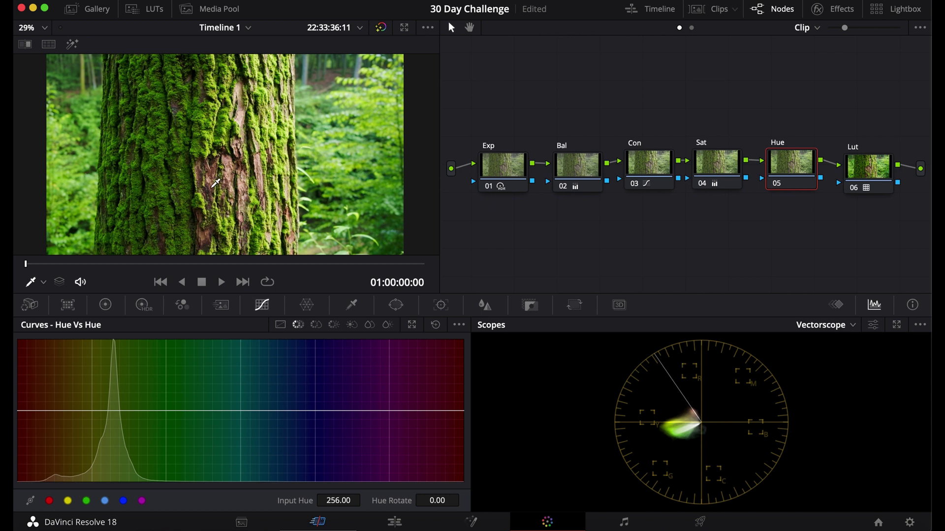
Try a sampled trunk-hue shift, reset, then slightly rotate the green hues on Hue vs Hue.
left_click(215, 183)
mouse_move(436, 500)
left_mouse_down()
mouse_move(425, 501)
mouse_move(452, 500)
mouse_move(438, 500)
left_mouse_up()
left_click(436, 325)
left_click(86, 501)
left_click_drag(441, 500, 436, 500)
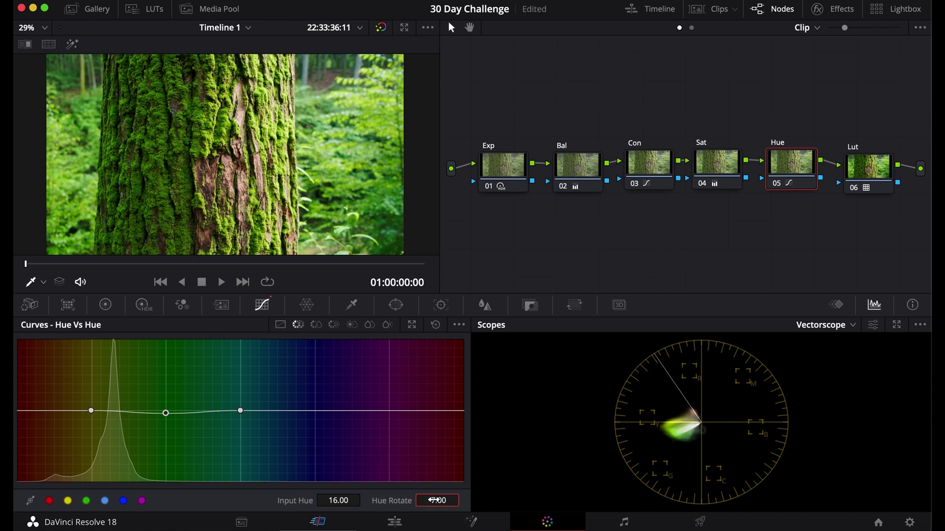
On Hue vs Sat, boost red and orange-yellow saturation and fine-tune the sampled moss hue.
left_click(316, 325)
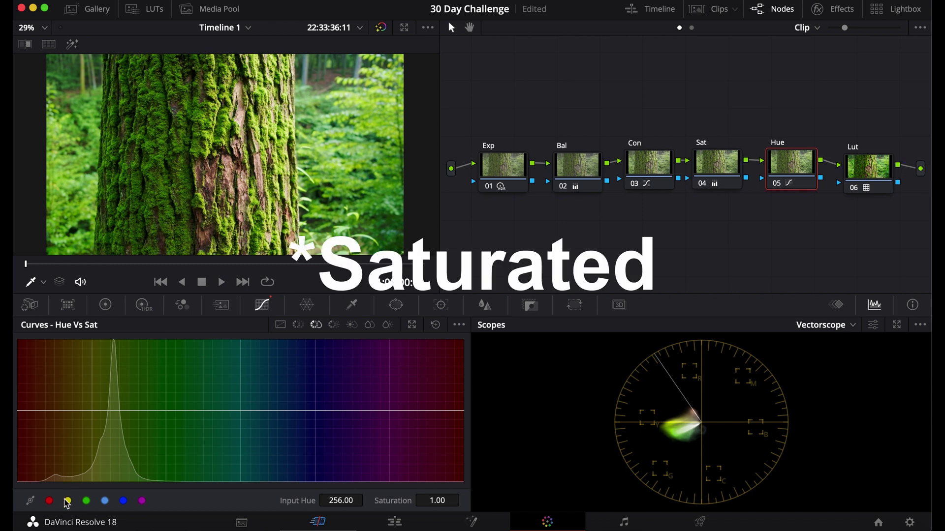
left_click(50, 501)
left_click_drag(393, 497, 413, 497)
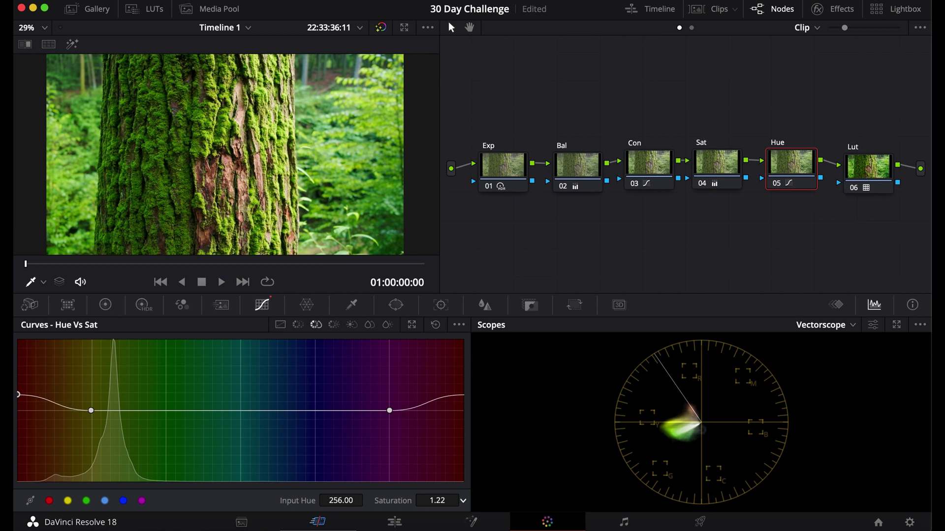
left_click(86, 501)
left_click_drag(388, 500, 400, 498)
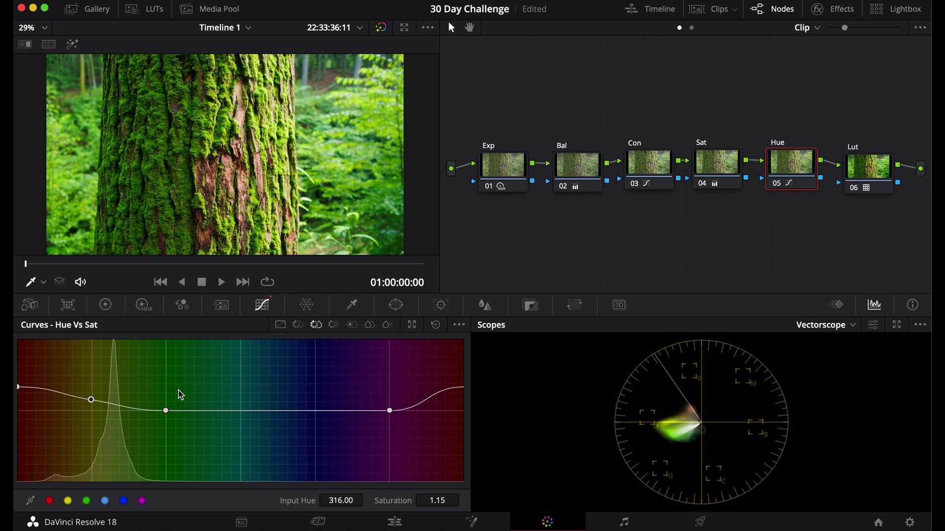
left_click(142, 94)
left_click_drag(396, 501, 383, 500)
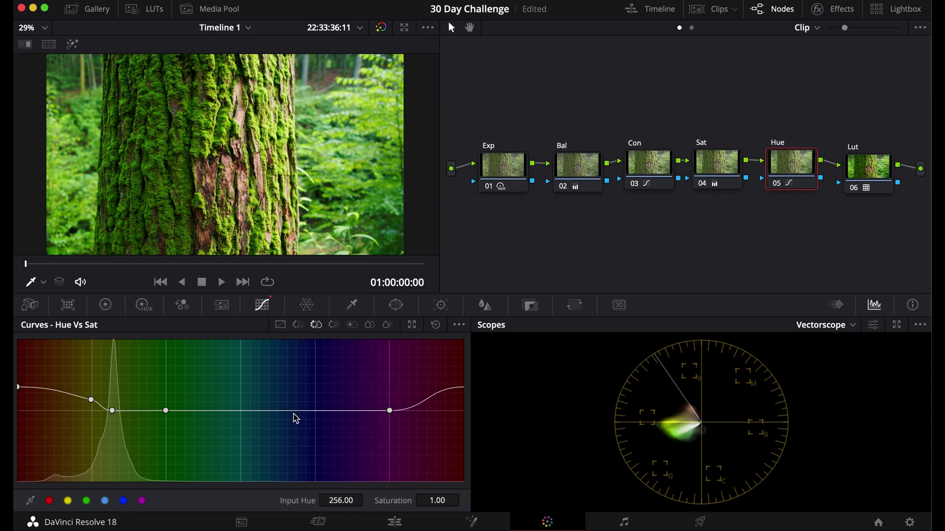
left_click(334, 325)
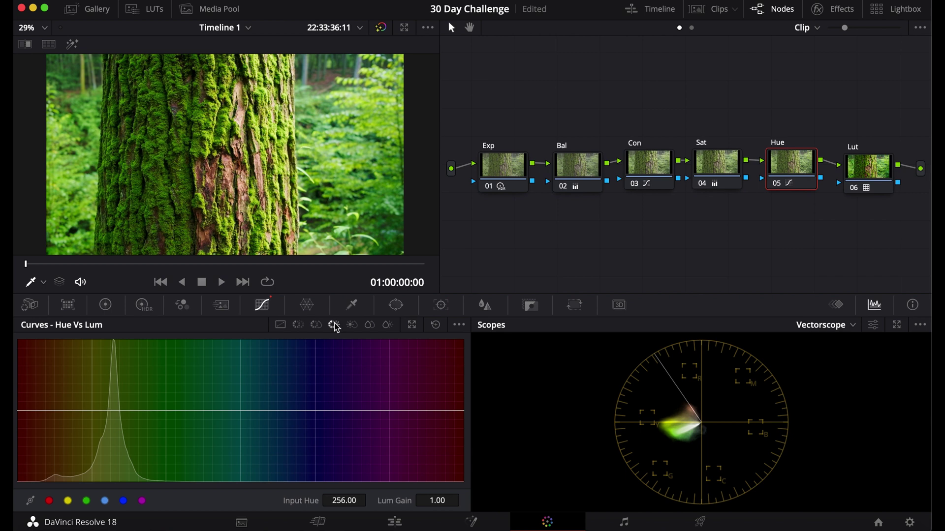
left_click(87, 501)
mouse_move(384, 499)
left_mouse_down()
mouse_move(463, 499)
mouse_move(399, 501)
left_mouse_up()
left_click(435, 325)
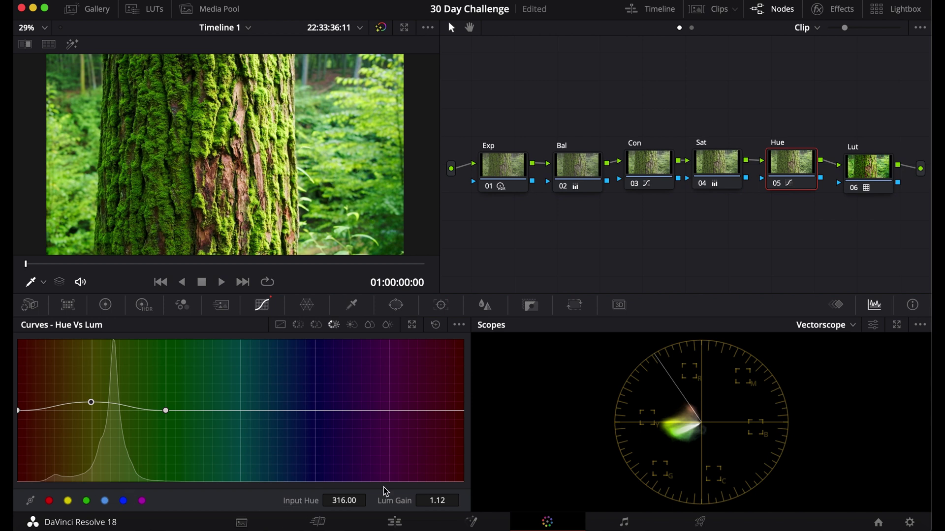
Flatten Hue vs Lum, then try Lum vs Sat points for shadows, highlights and moss brightness.
left_click(436, 325)
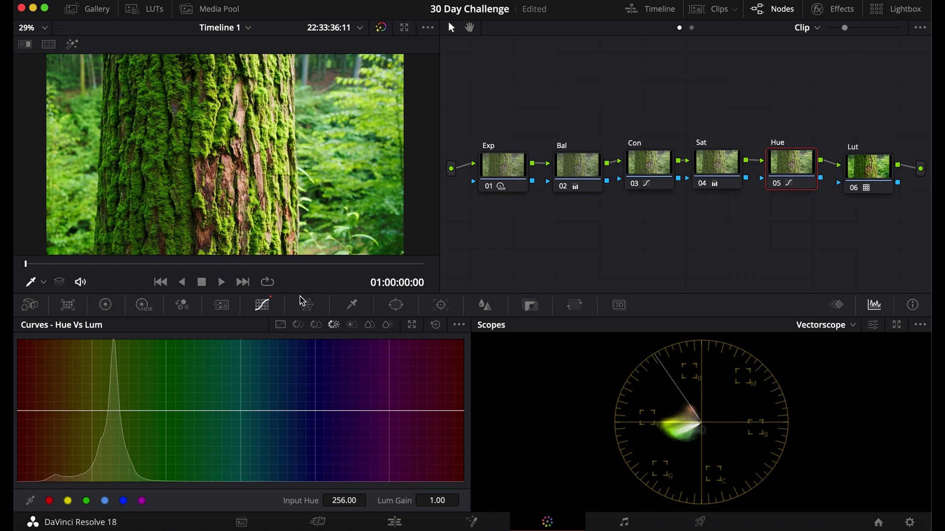
left_click(316, 324)
left_click(351, 325)
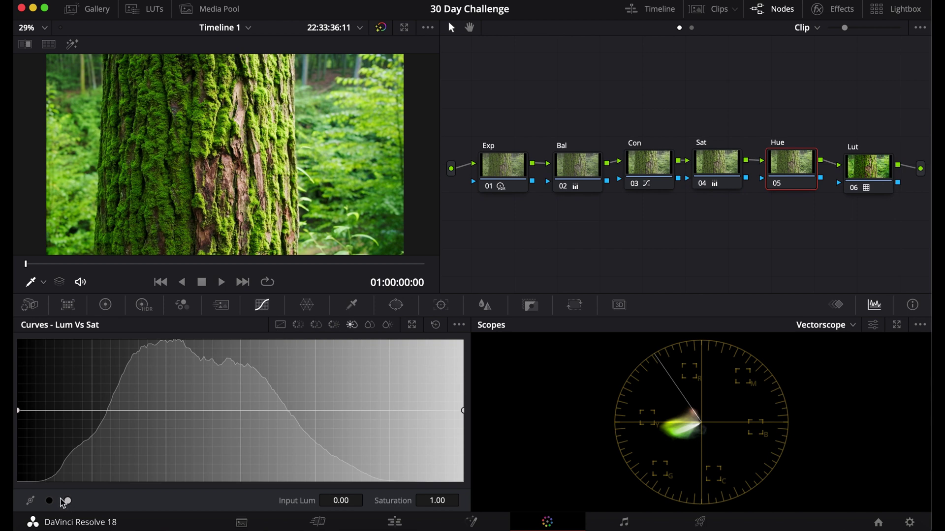
left_click(55, 501)
left_click(69, 502)
left_click_drag(463, 412, 459, 512)
left_click_drag(18, 410, 18, 468)
left_click_drag(14, 508, 15, 530)
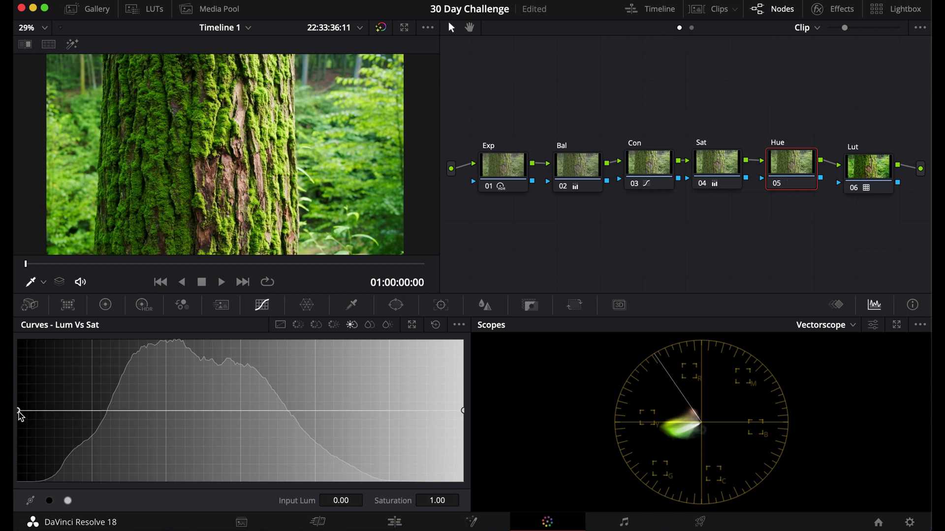
left_click_drag(19, 411, 19, 392)
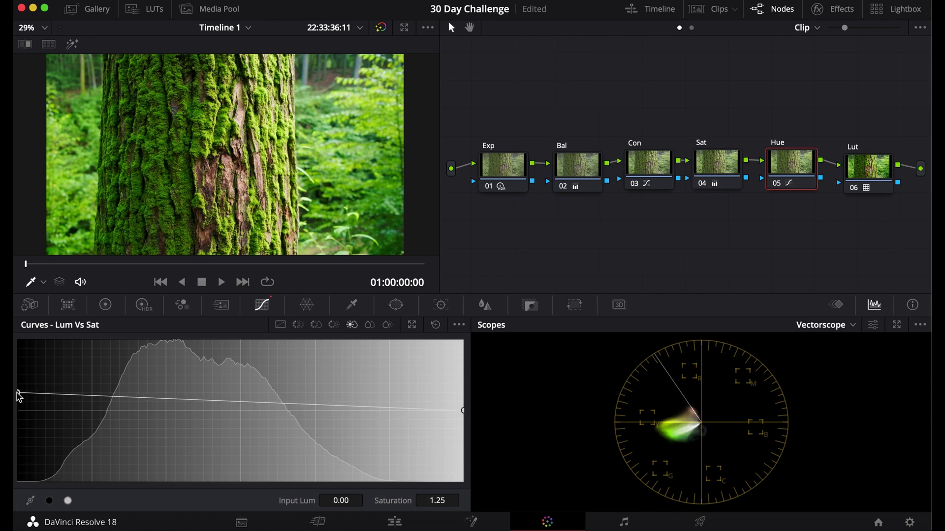
left_click_drag(462, 410, 464, 442)
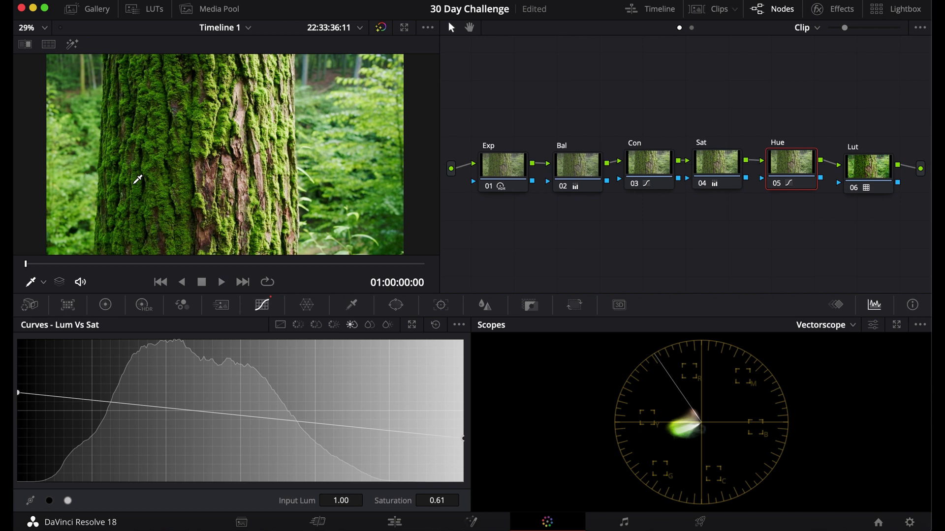
left_click(195, 235)
left_click_drag(385, 499, 500, 499)
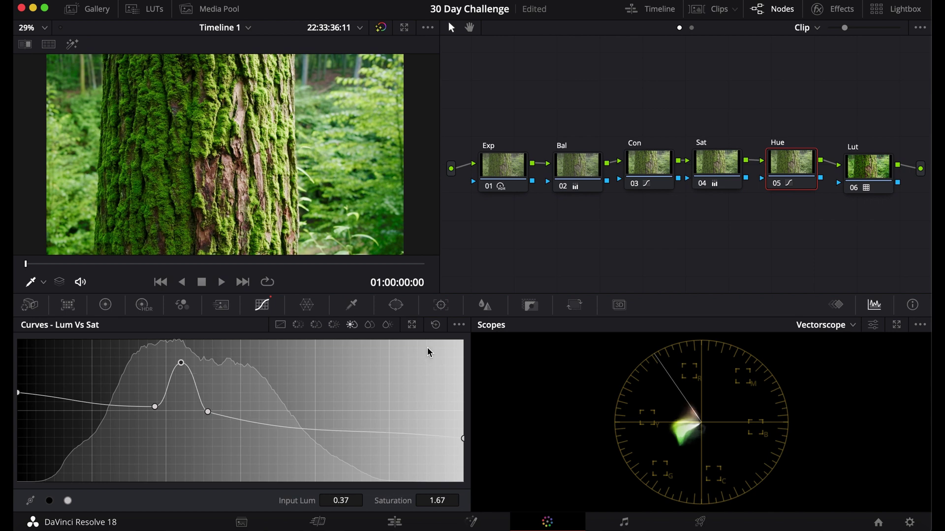
Reset Lum vs Sat and set shadows to 1.50 and highlights to 0.60 saturation.
left_click(436, 324)
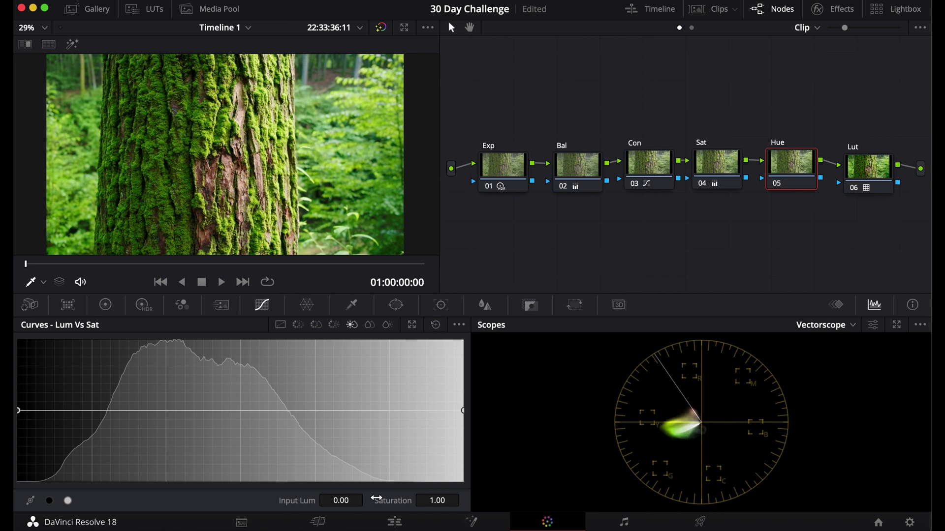
left_click(428, 500)
type("1.2")
key("Return")
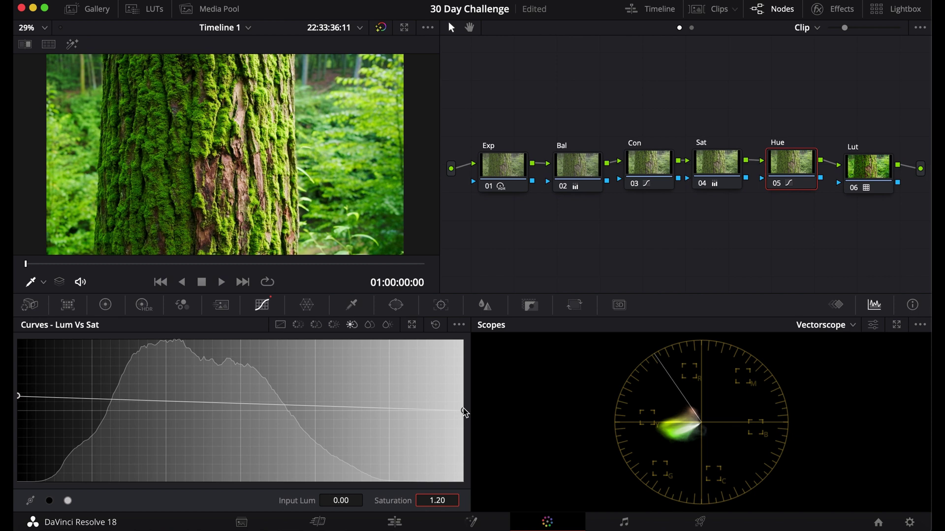
left_click(463, 411)
left_click(438, 499)
type("0.6")
key("Return")
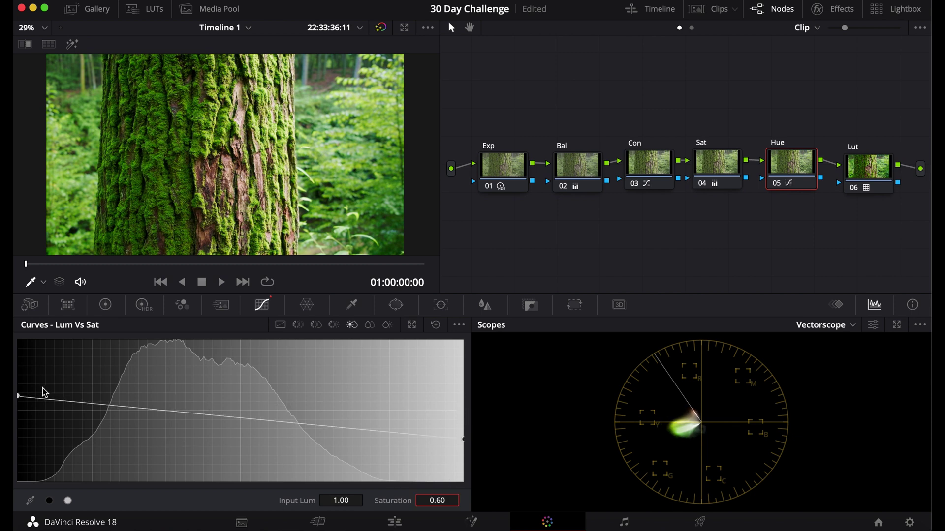
left_click_drag(18, 395, 19, 374)
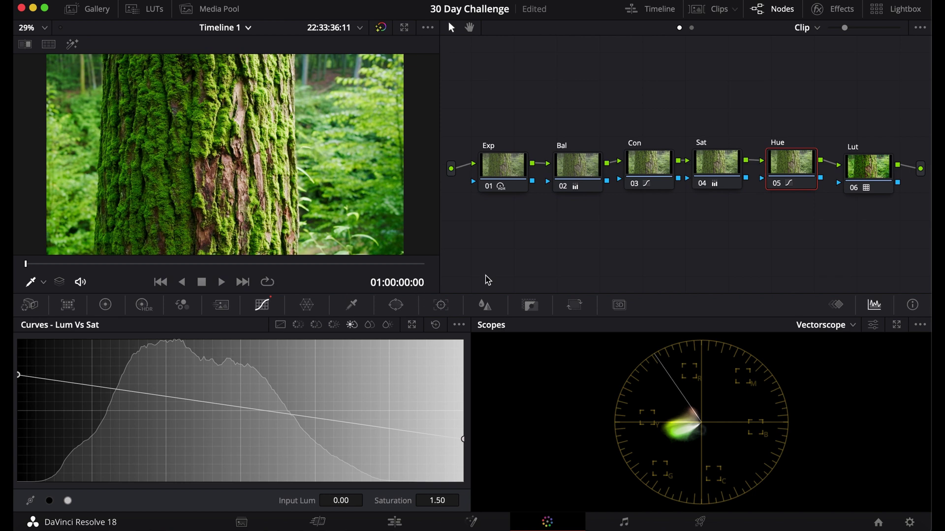
Flatten Lum vs Sat, then drag both Sat vs Sat endpoints to reshape its saturation response.
left_click(435, 325)
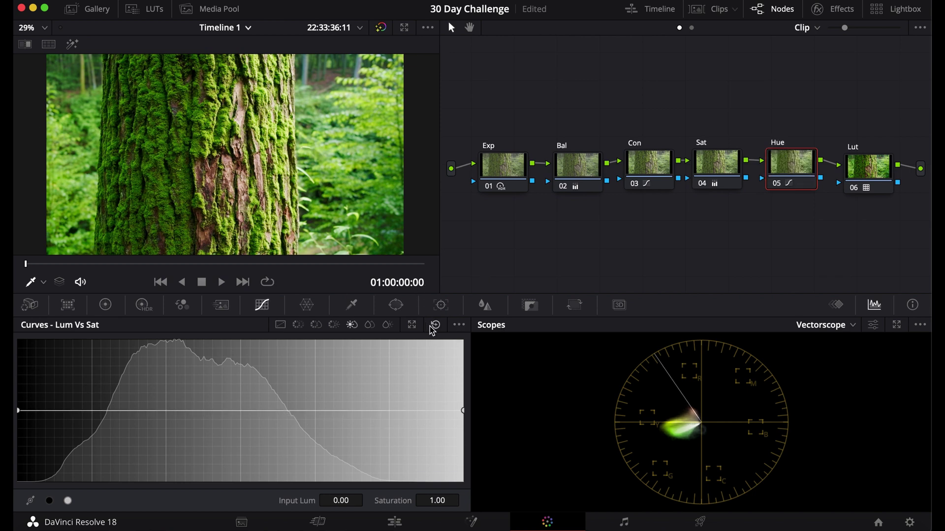
left_click(369, 325)
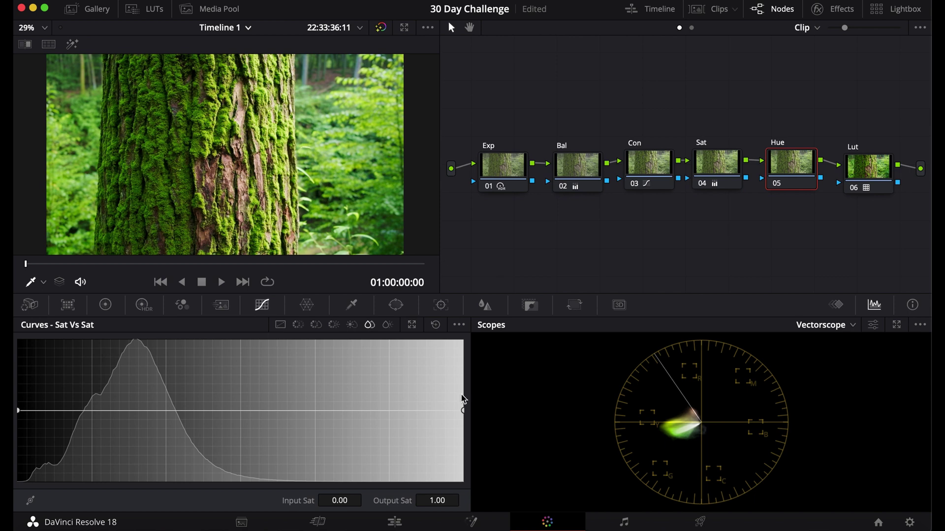
mouse_move(463, 411)
left_mouse_down()
mouse_move(466, 354)
mouse_move(461, 469)
mouse_move(457, 441)
mouse_move(477, 342)
mouse_move(460, 495)
left_mouse_up()
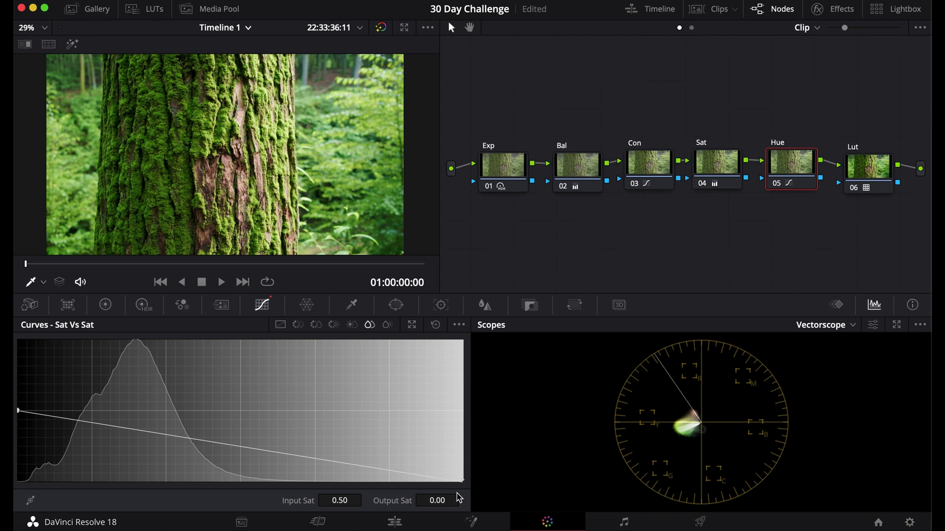
left_click(21, 410)
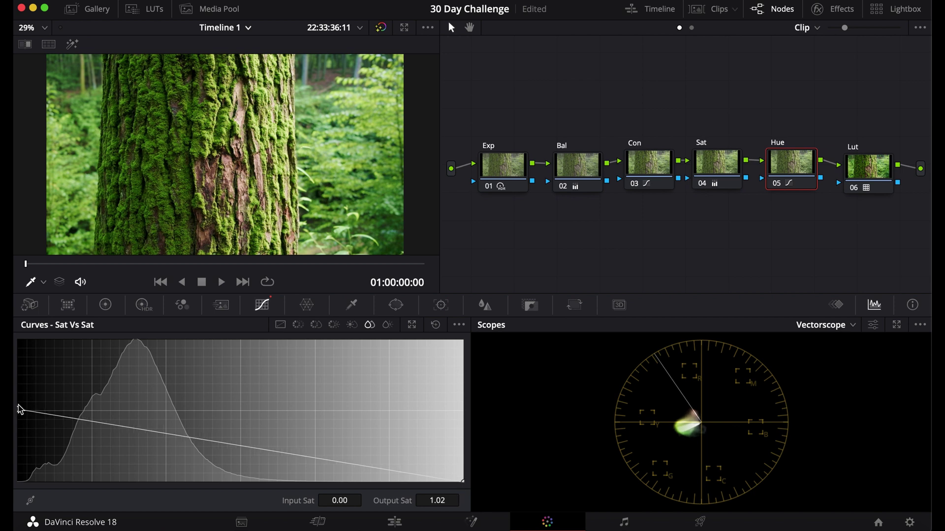
mouse_move(20, 410)
left_mouse_down()
mouse_move(18, 343)
mouse_move(16, 503)
left_mouse_up()
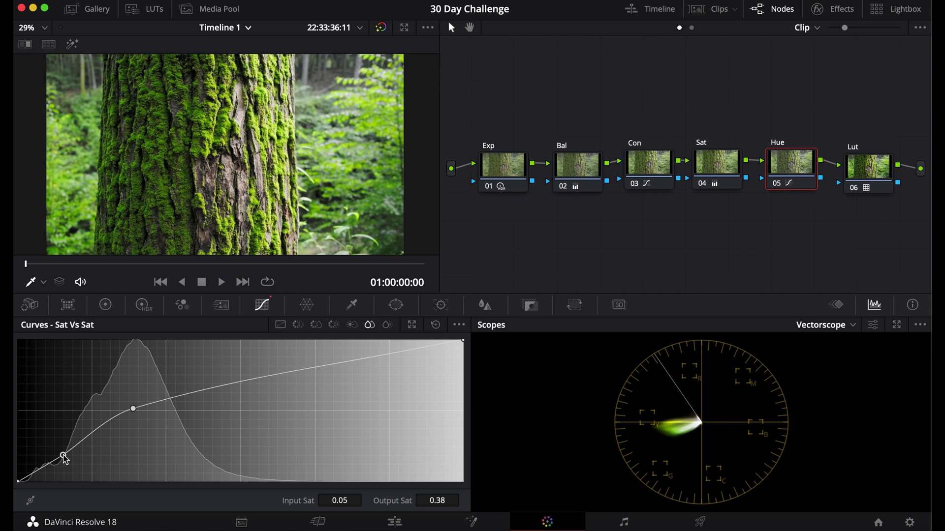
left_click(64, 456)
Undo the Sat vs Sat change and lift Sat vs Lum's low-saturation end to Lum 1.40.
key("ctrl+z")
left_click(352, 324)
left_click(388, 324)
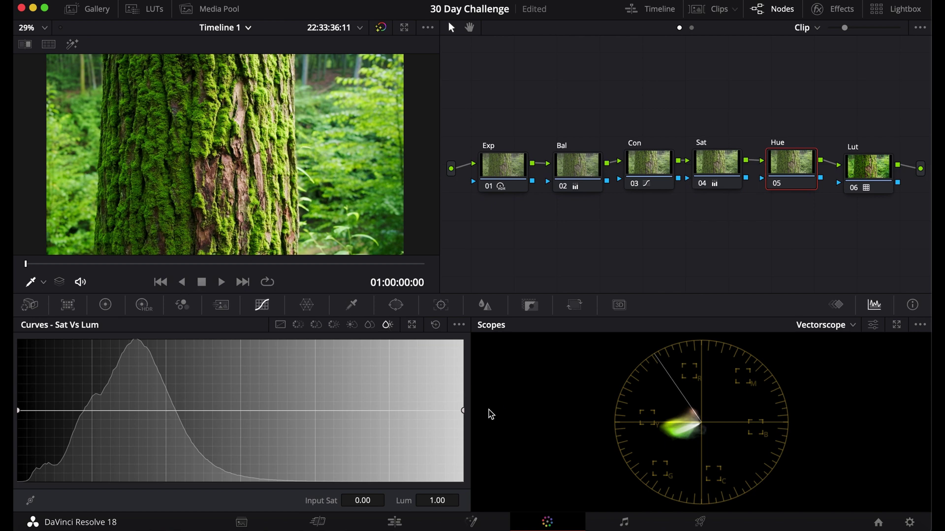
left_click_drag(462, 410, 461, 392)
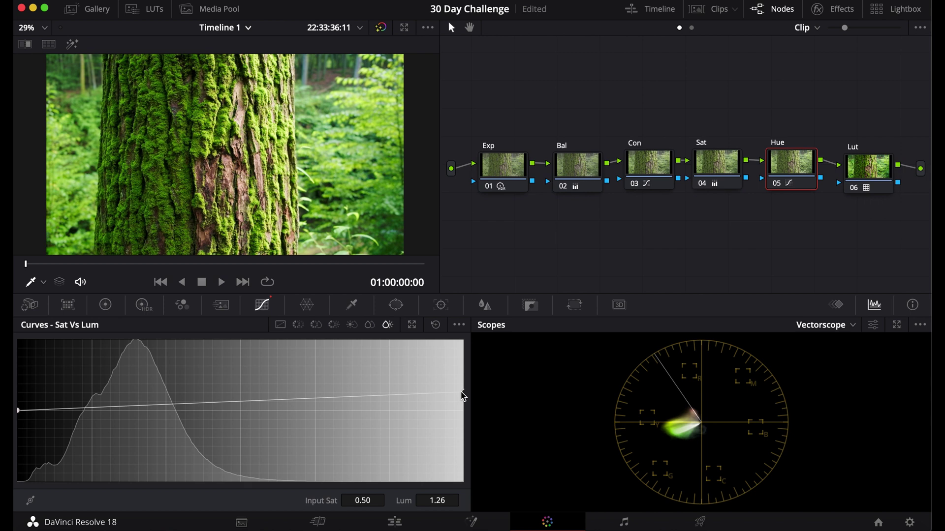
double_click(20, 410)
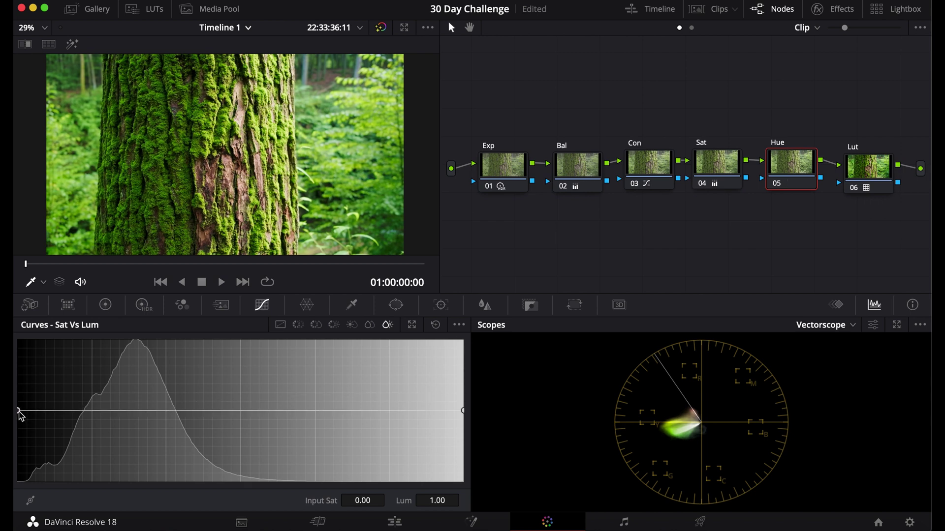
left_click_drag(20, 415, 51, 384)
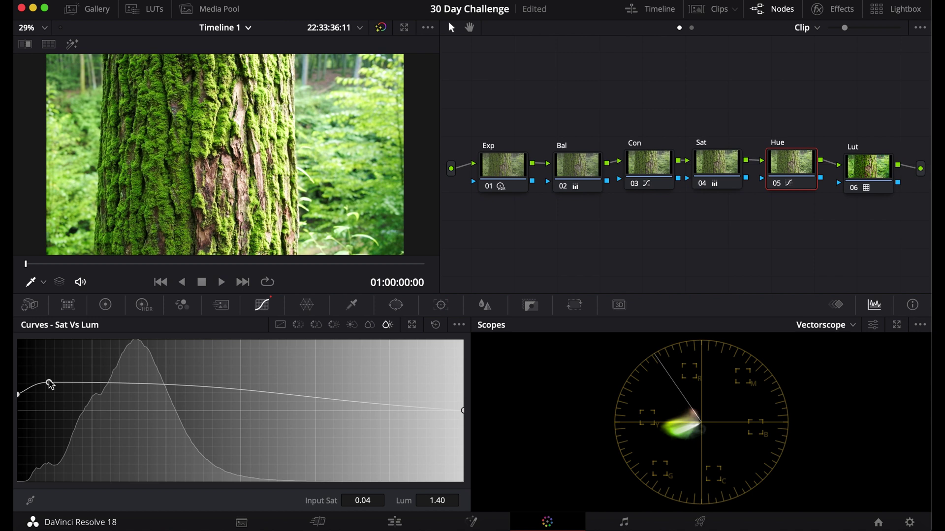
Reset Sat vs Lum and tilt it from 0.91 at low saturation to 1.08 at high.
left_click(435, 326)
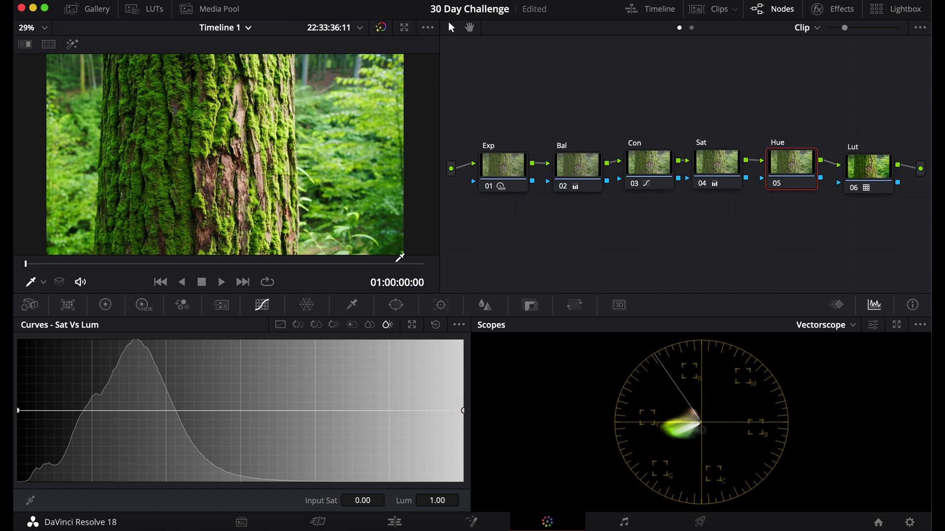
left_click_drag(463, 410, 463, 422)
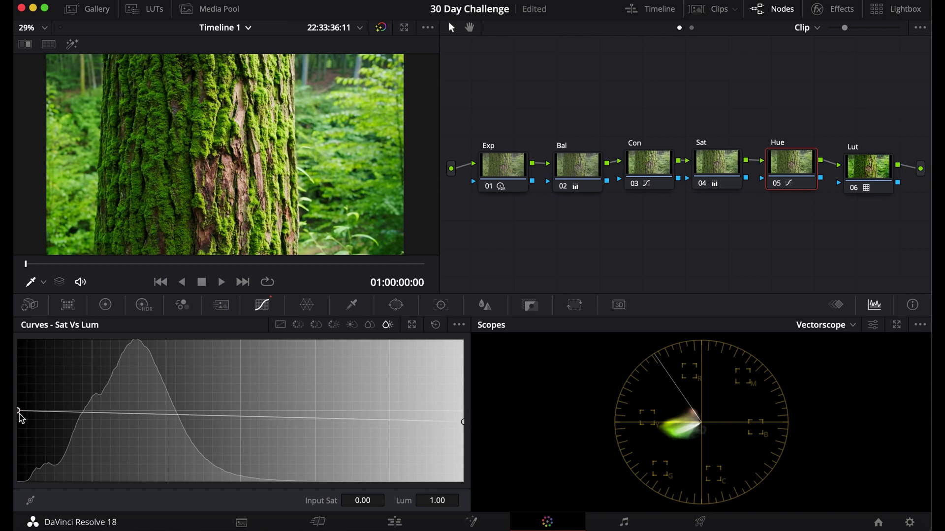
left_click_drag(20, 414, 19, 417)
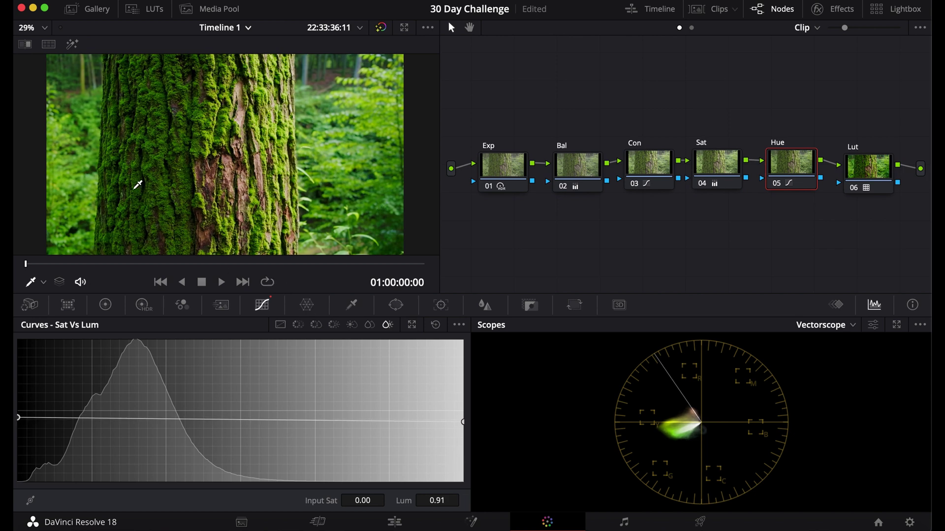
left_click(463, 422)
left_click_drag(465, 427, 465, 410)
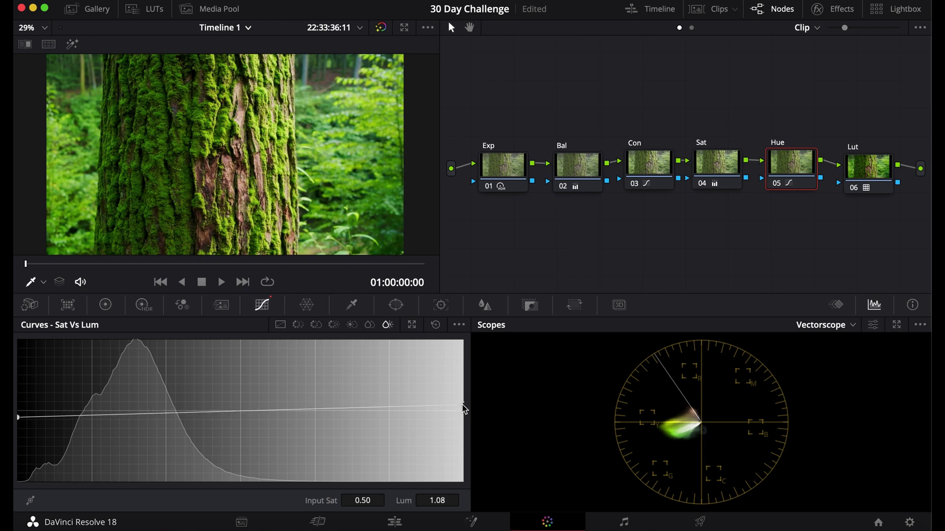
left_click(370, 326)
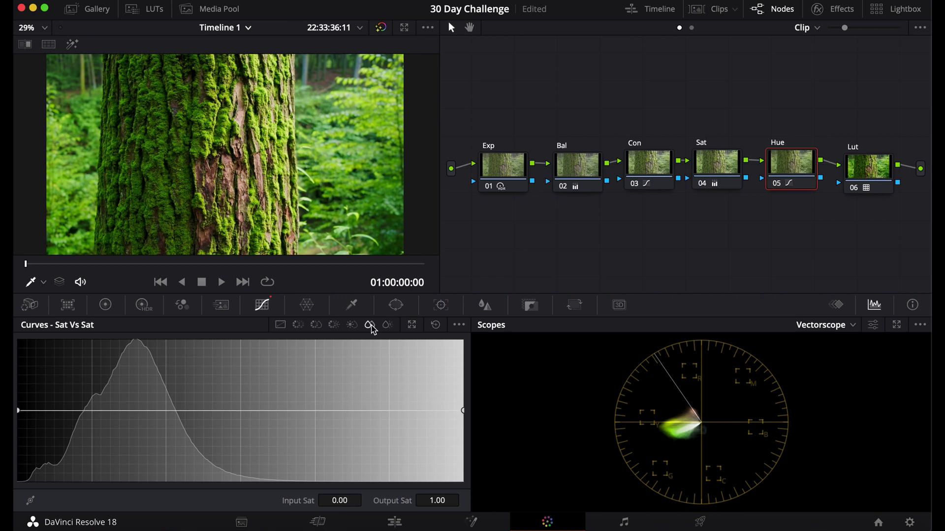